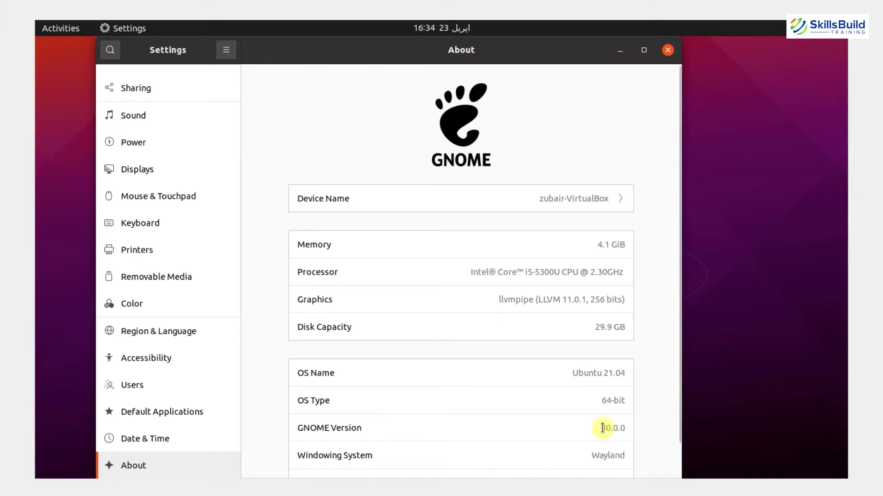
Step: Check the GNOME version on the About page of Settings in both Ubuntu 21.04 desktops
drag(603, 428, 625, 428)
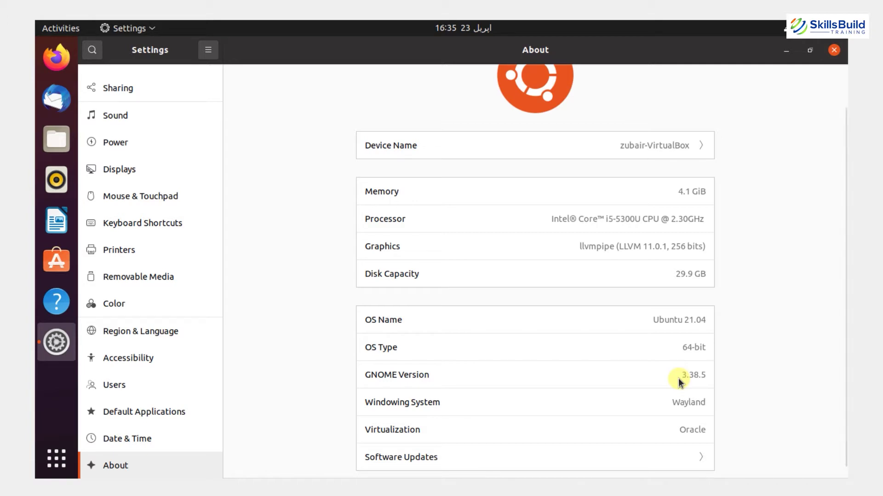
click(686, 374)
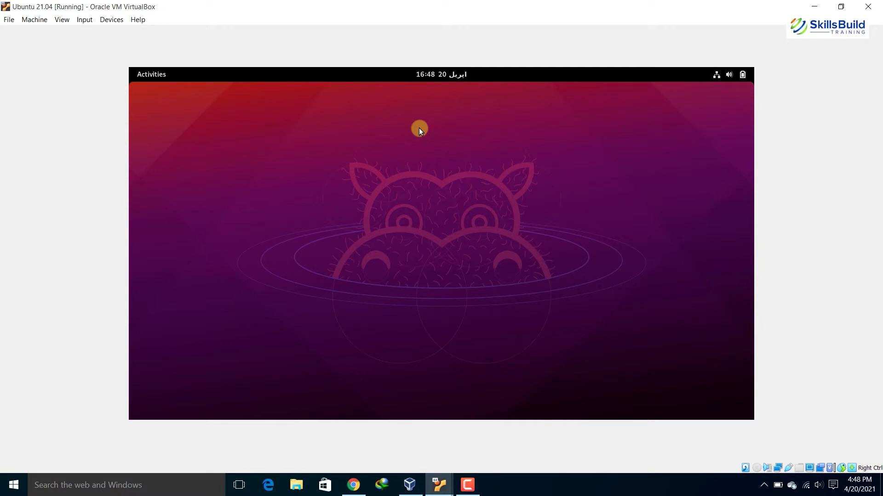
Step: Search the applications for "ter" to open Terminal, and open the file manager from the activities overview
key(super)
text(ter)
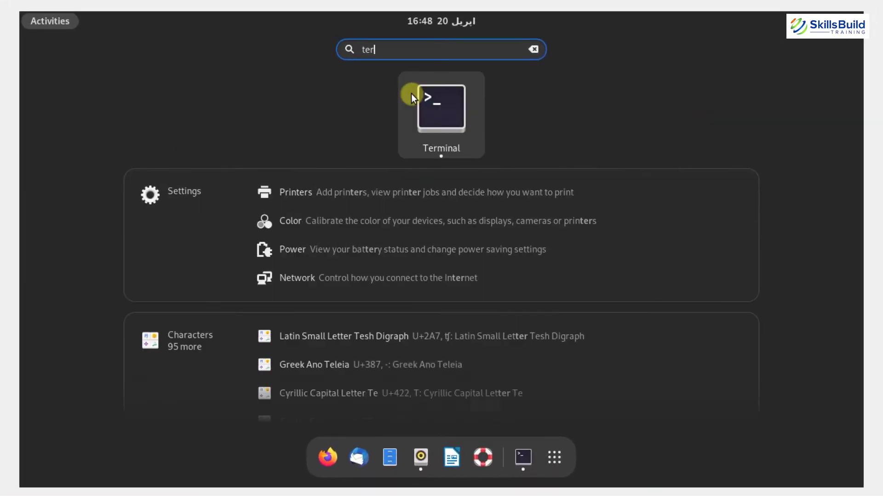
click(411, 95)
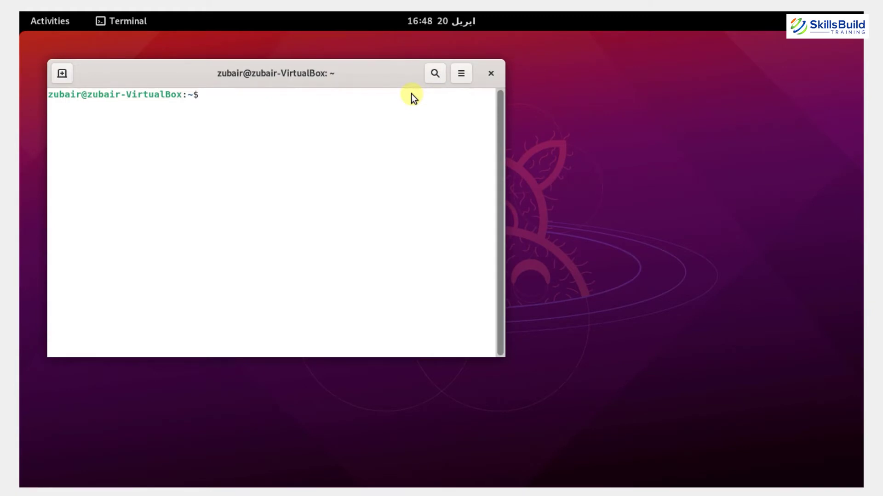
key(super)
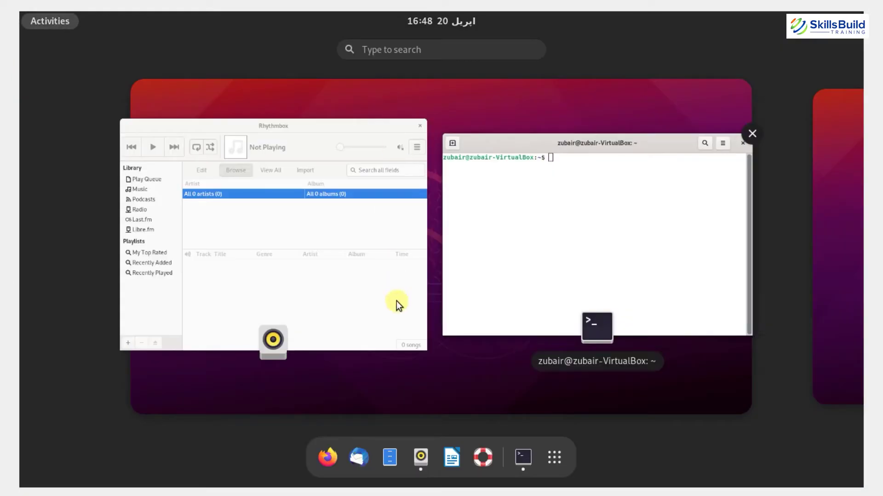
click(392, 455)
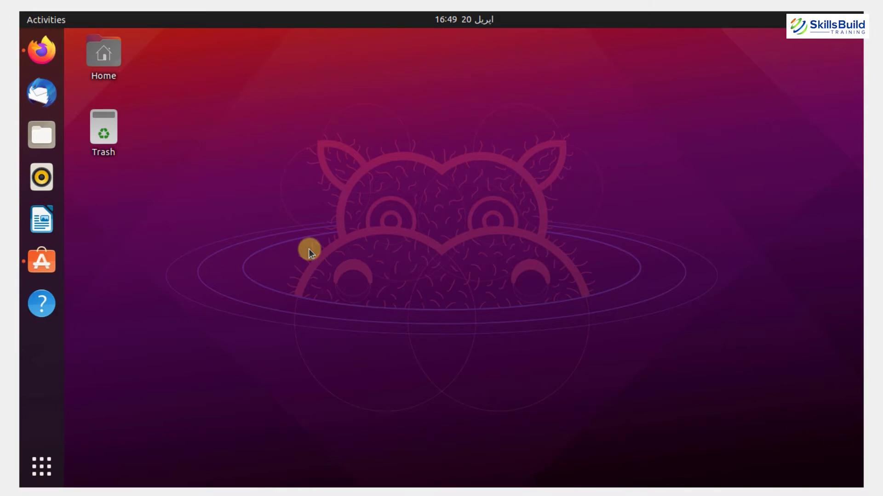
Step: On the older GNOME desktop, open the Home folder in Files and move its window lower on the desktop
click(37, 133)
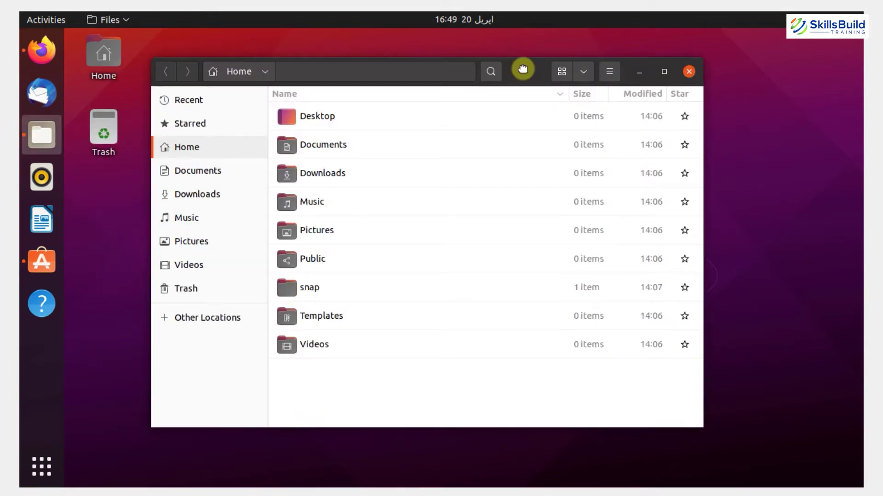
drag(522, 69, 457, 132)
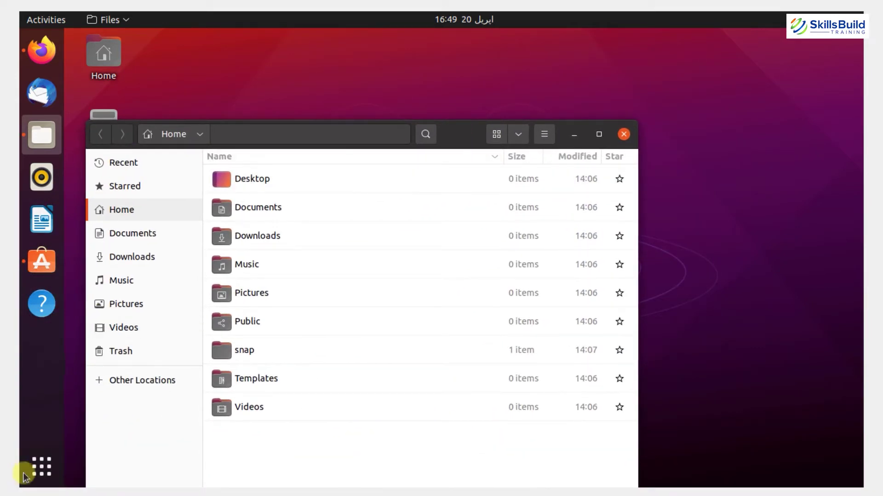
Step: Search the applications for "ter" and launch Terminal
click(37, 469)
text(t)
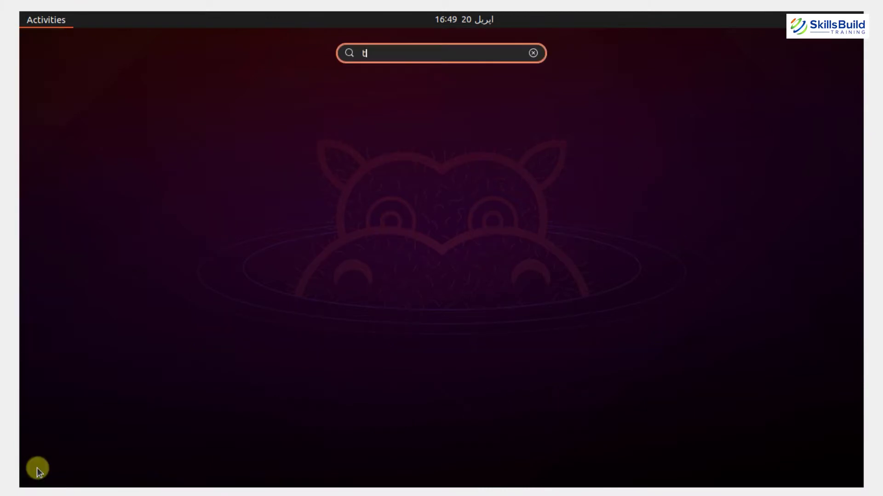
text(er)
key(Return)
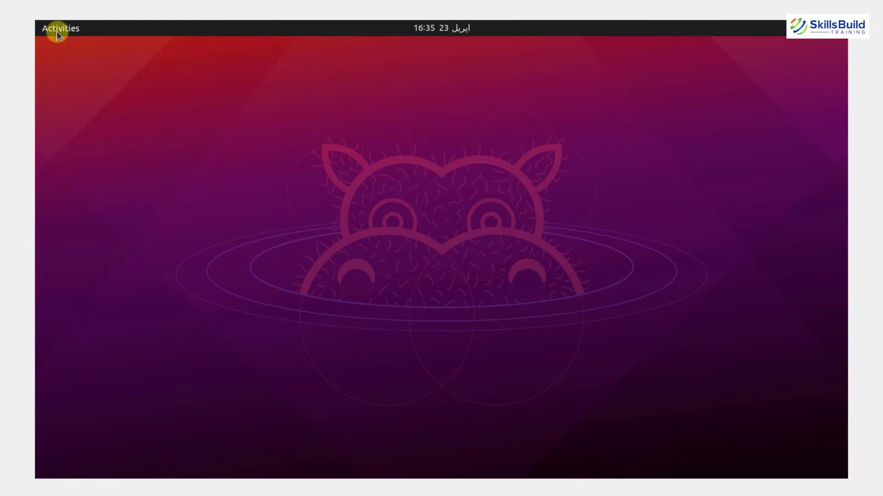
key(super)
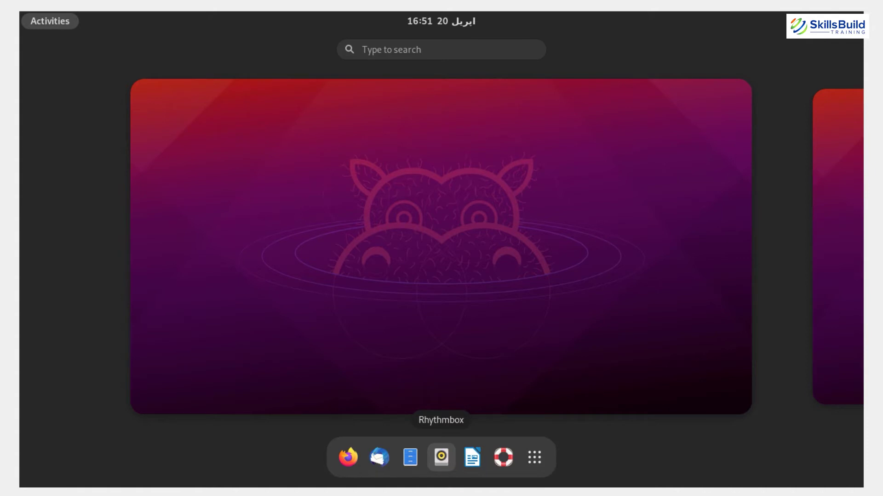
key(Escape)
click(121, 50)
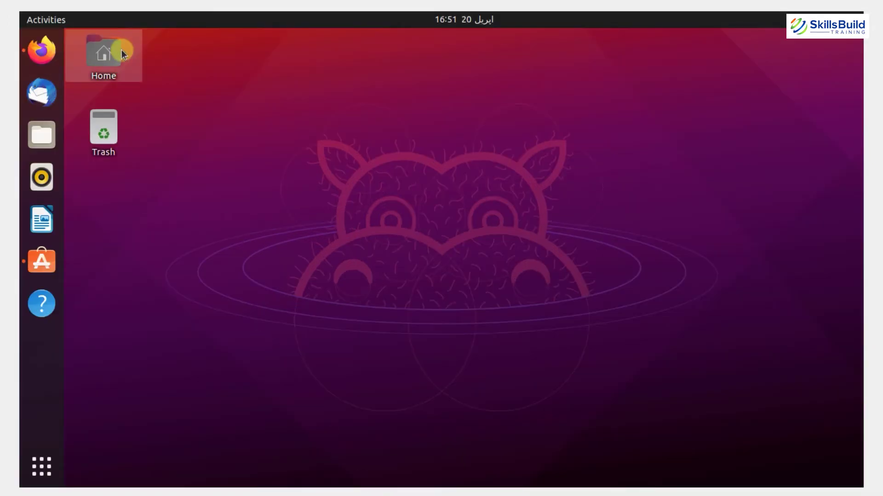
click(159, 101)
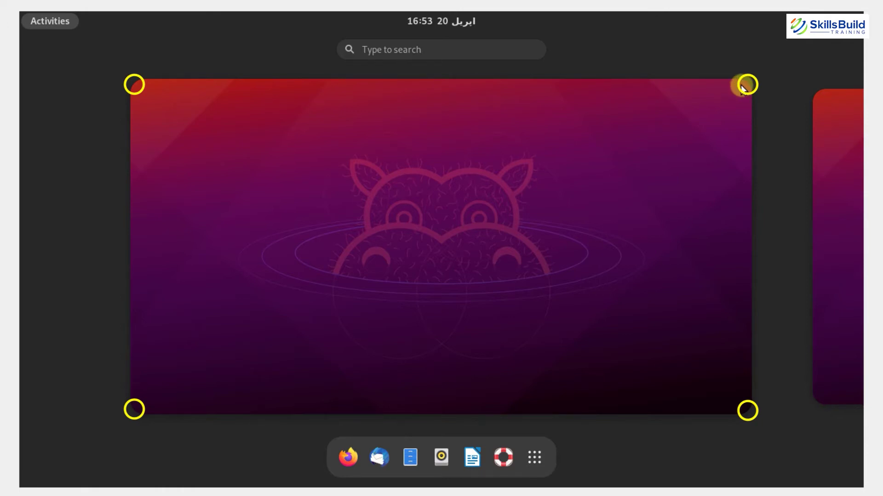
Step: Switch to the second workspace in the activities overview and enter it
click(820, 147)
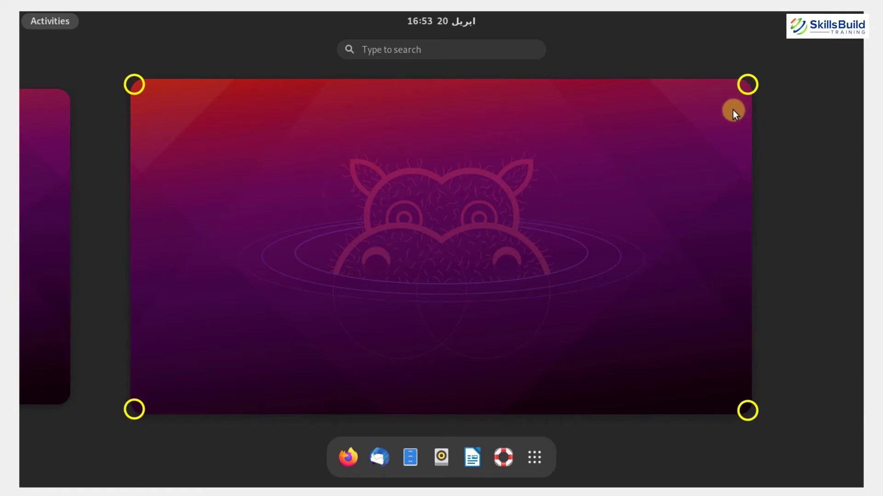
click(440, 392)
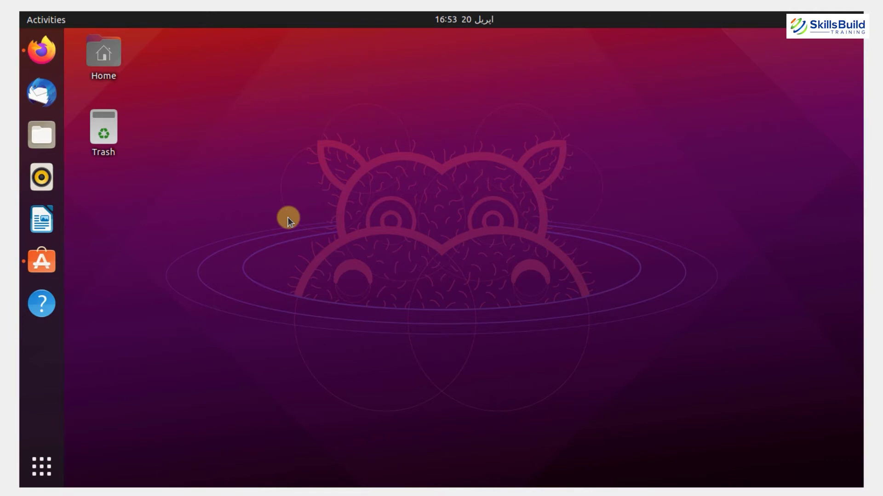
Step: Open the Home folder in Files from the activities overview and bring its window into focus
key(super)
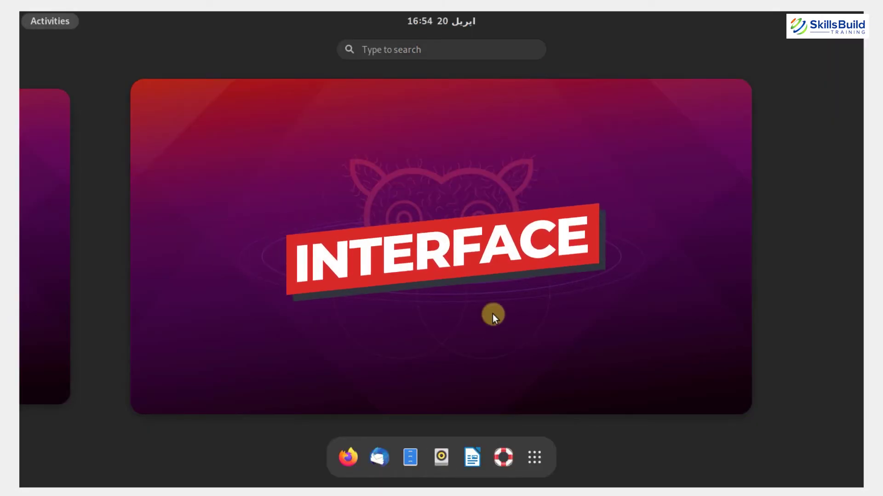
click(409, 457)
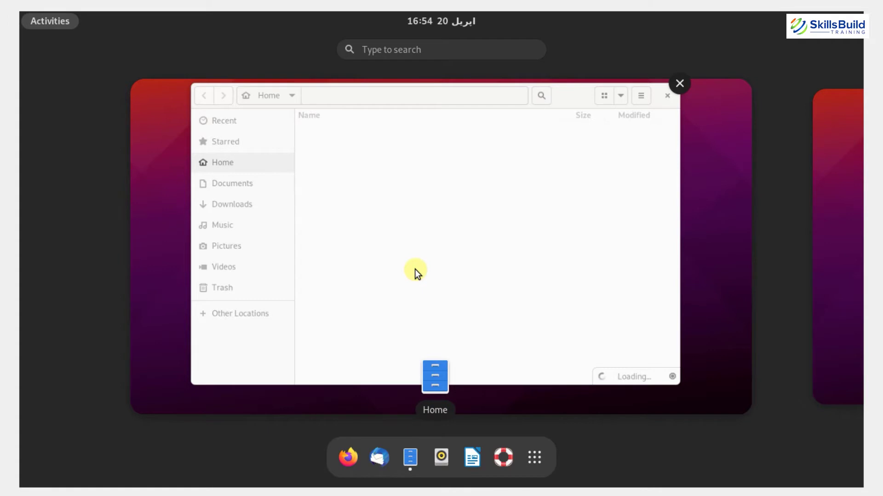
click(415, 269)
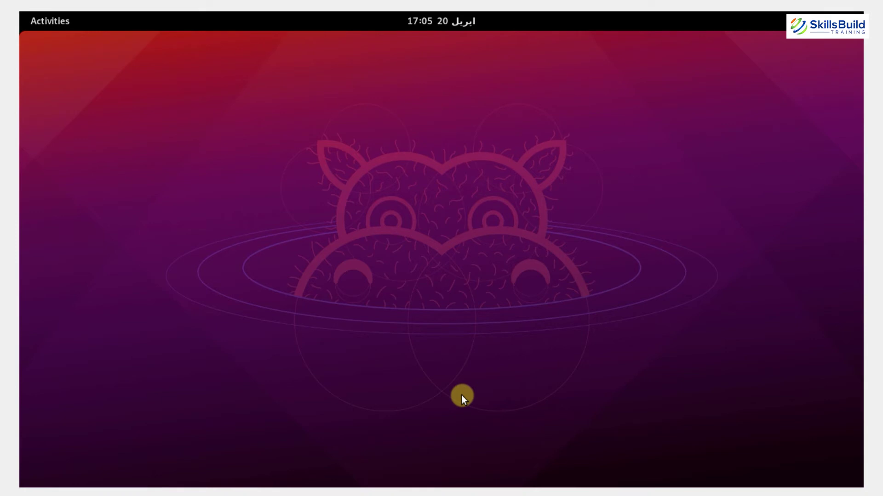
Step: Show all installed applications on the GNOME 40 desktop and search them for "soft"
key(super)
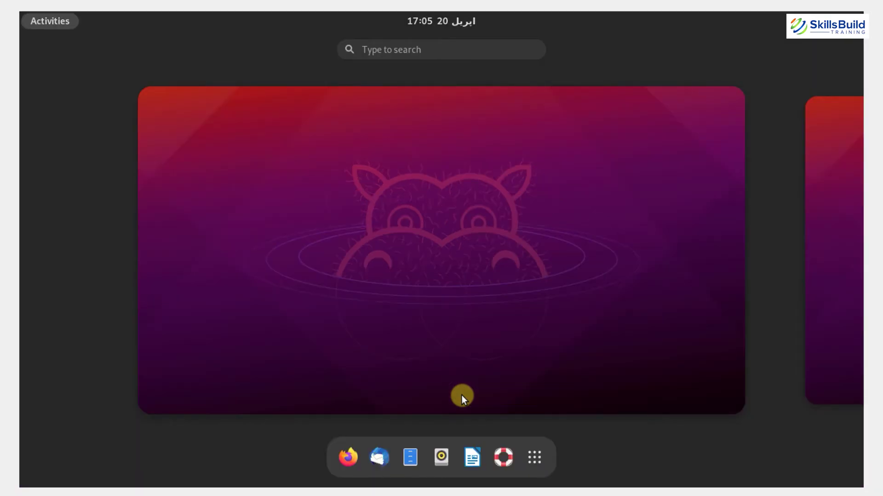
click(535, 455)
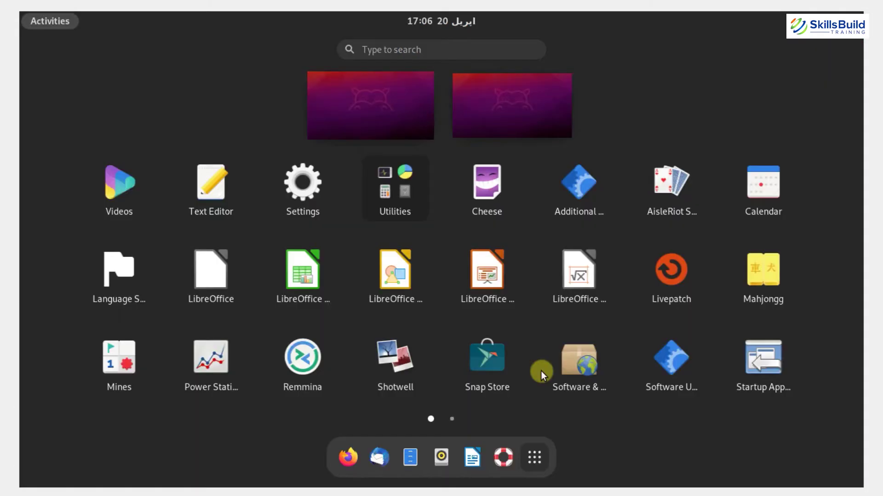
text(soft)
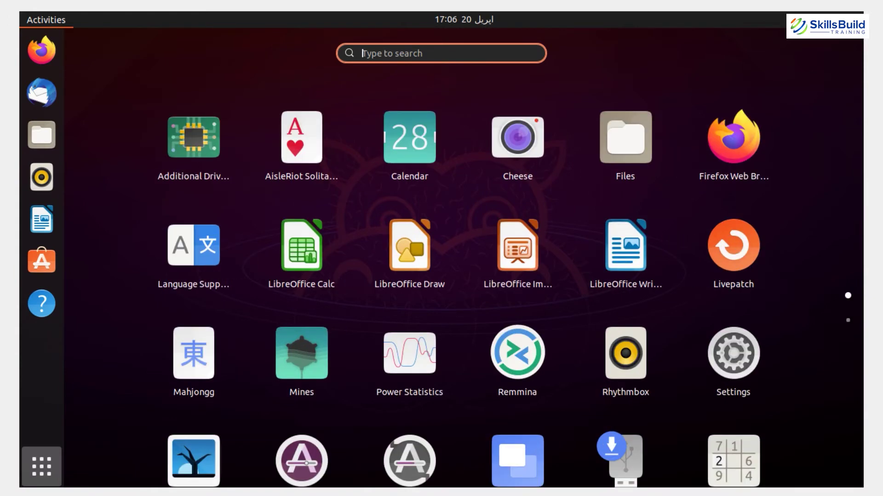
Step: On the older GNOME desktop, search the applications for "soft" and open Ubuntu Software
text(soft)
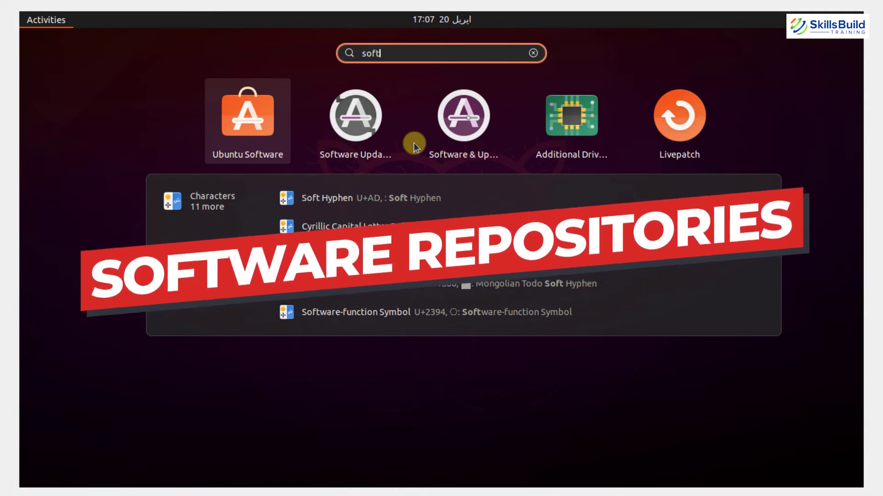
click(244, 124)
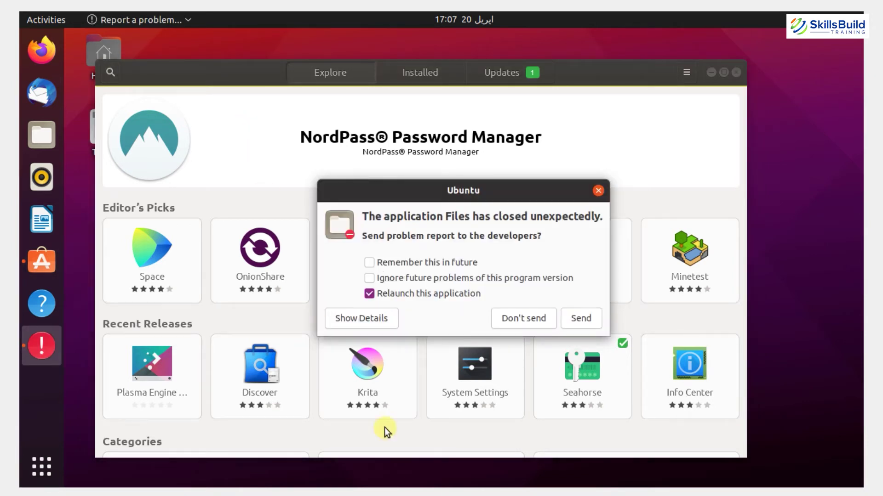
Step: Search the GNOME 40 applications for "soft" to examine the matching software tools, and return to the desktop
key(super)
text(soft)
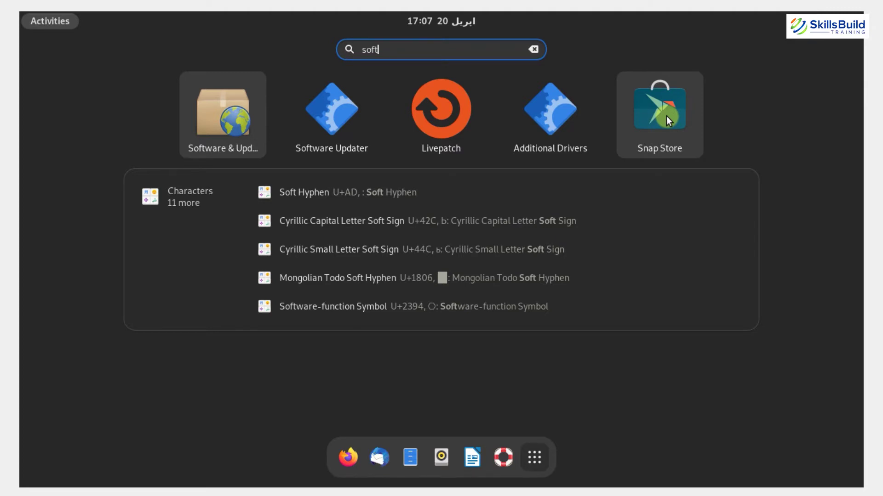
click(398, 351)
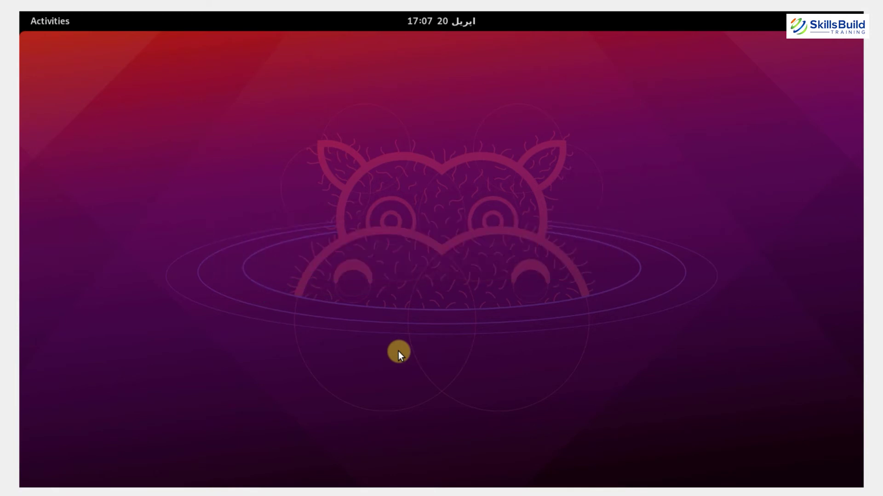
Step: Open the Home folder in Files, and launch Terminal by searching the applications for "ter"
key(super)
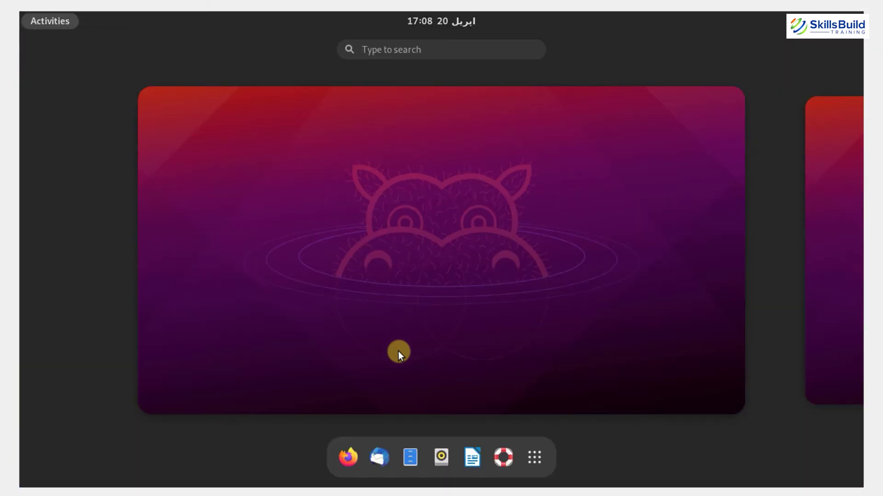
click(409, 461)
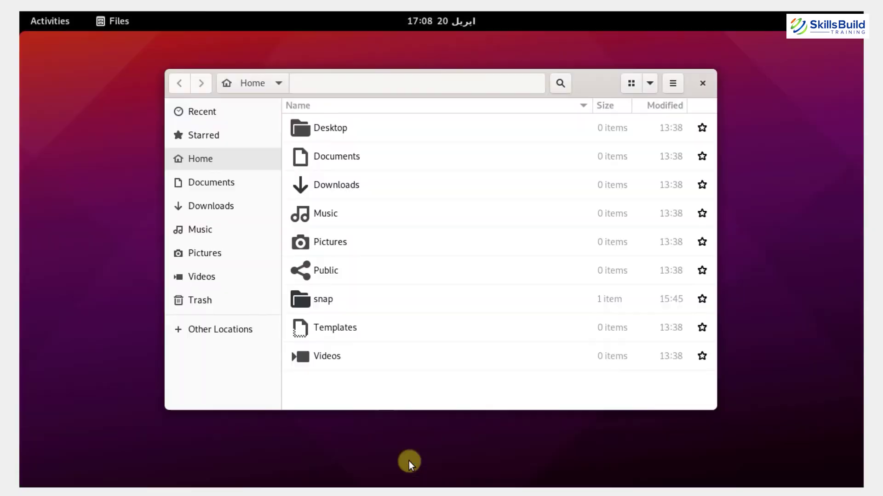
key(super)
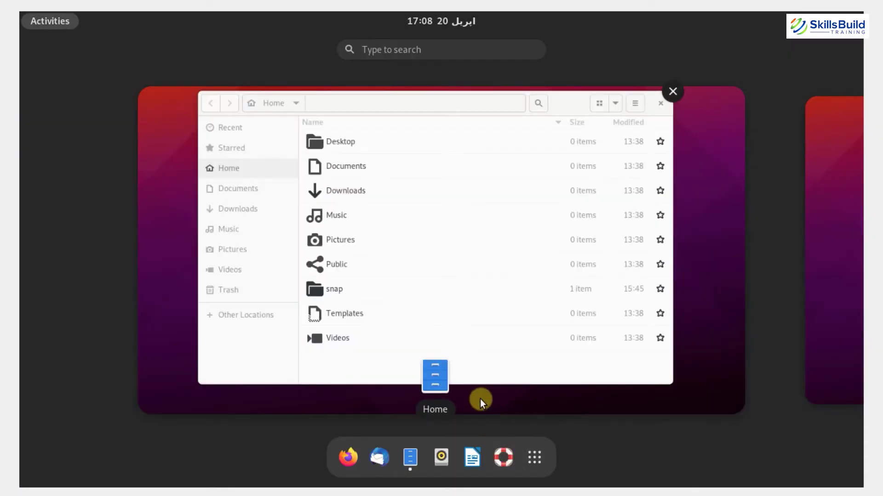
click(551, 458)
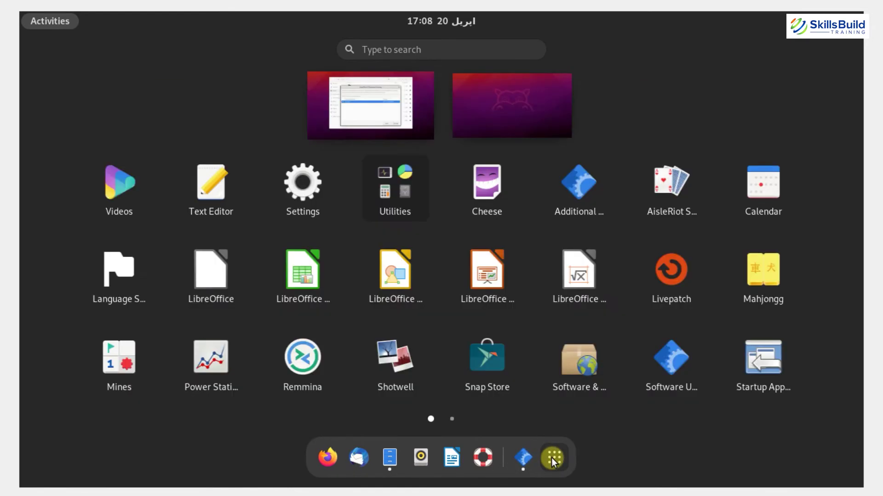
text(ter)
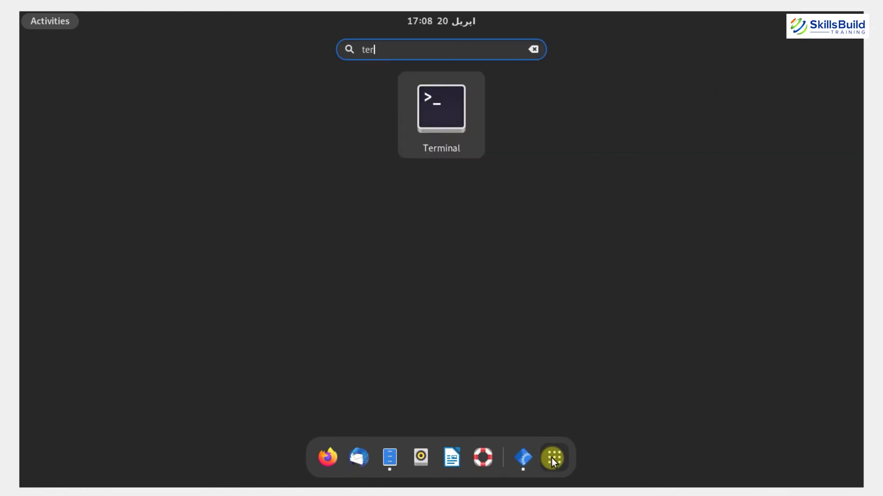
key(super)
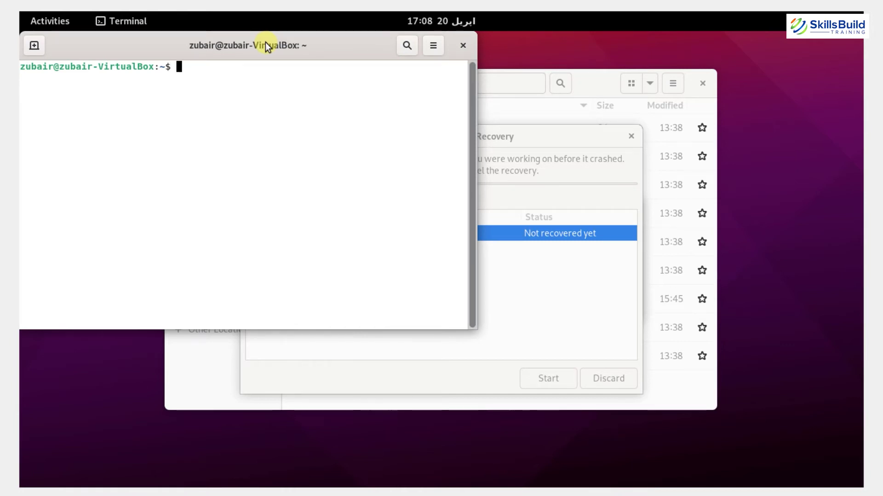
Step: In the activities overview, move the Terminal window to the second workspace and the Files window to a new third workspace
key(super)
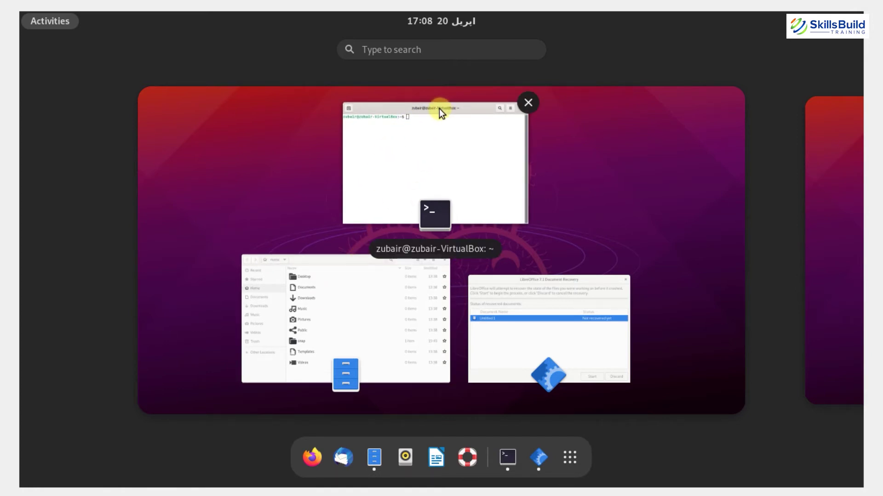
drag(417, 107, 858, 140)
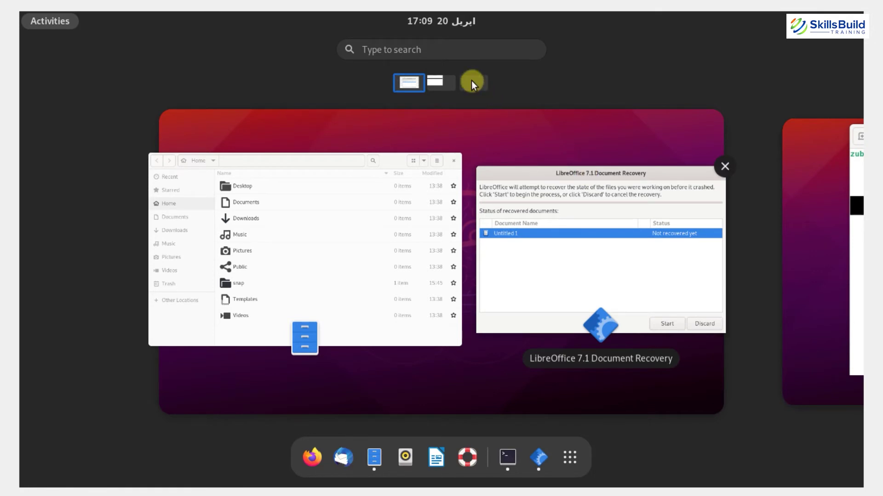
drag(303, 163, 477, 79)
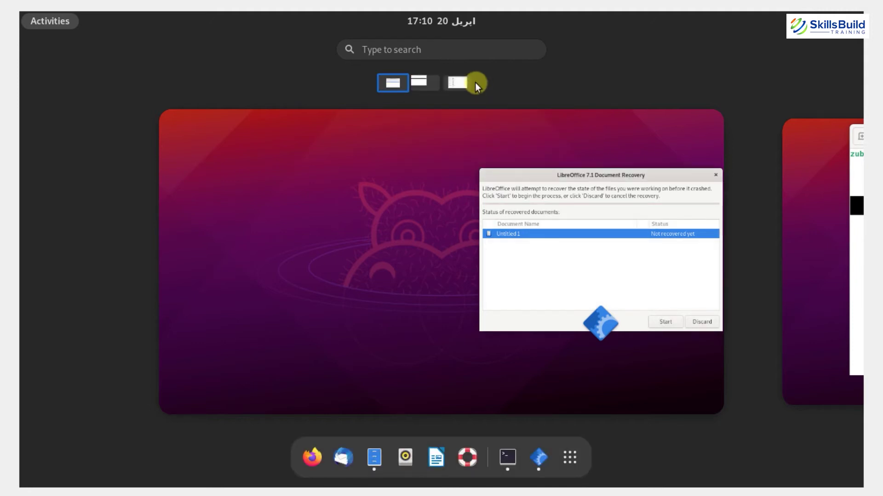
click(384, 221)
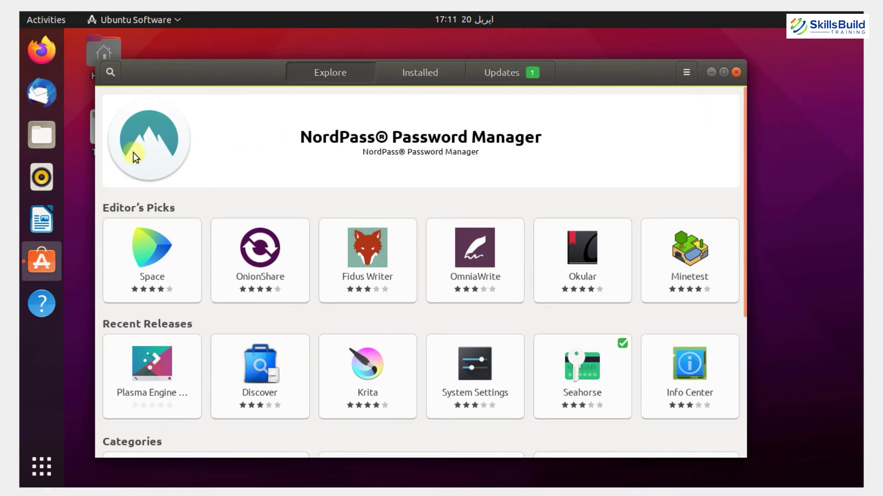
Step: On the older GNOME desktop, open the Home folder in Files and launch Terminal by searching the applications for "ter"
click(43, 138)
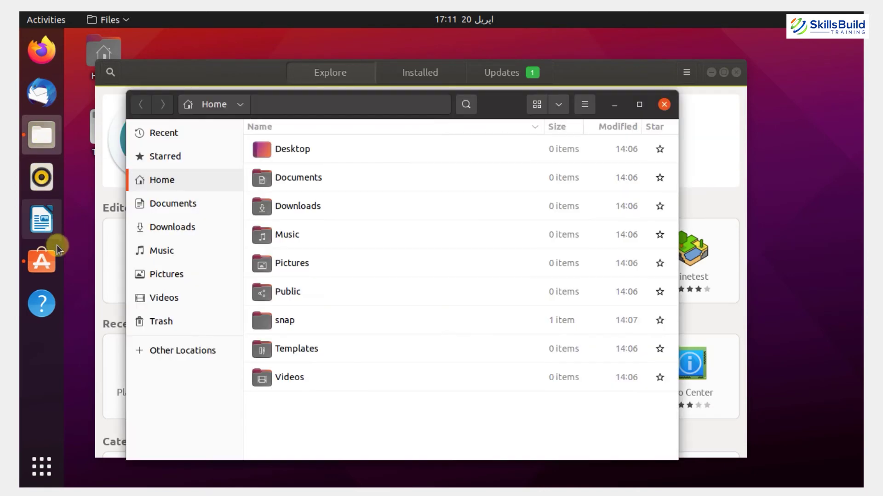
click(42, 466)
text(ter)
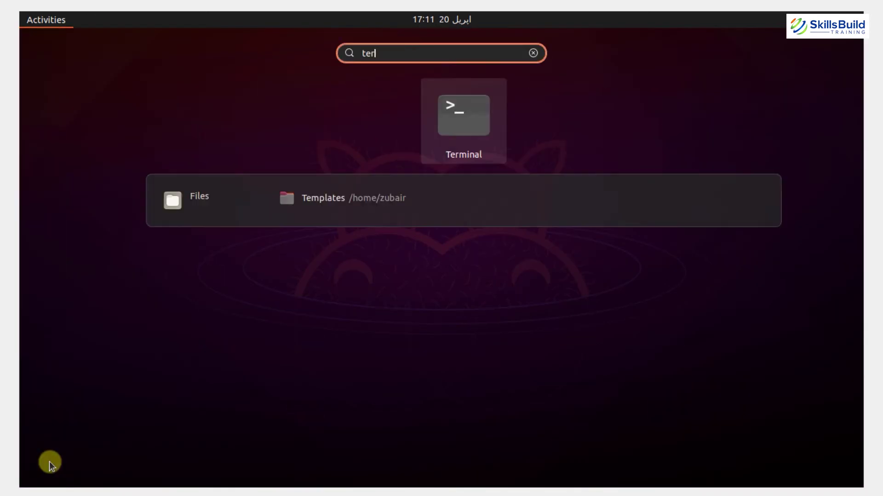
key(Return)
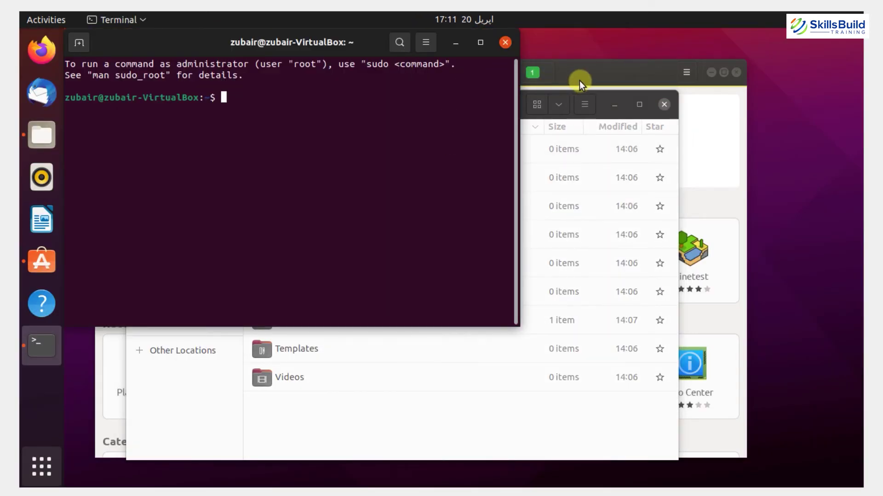
Step: In the older desktop's activities overview, move the Terminal window to the second workspace in the vertical workspace list
click(599, 69)
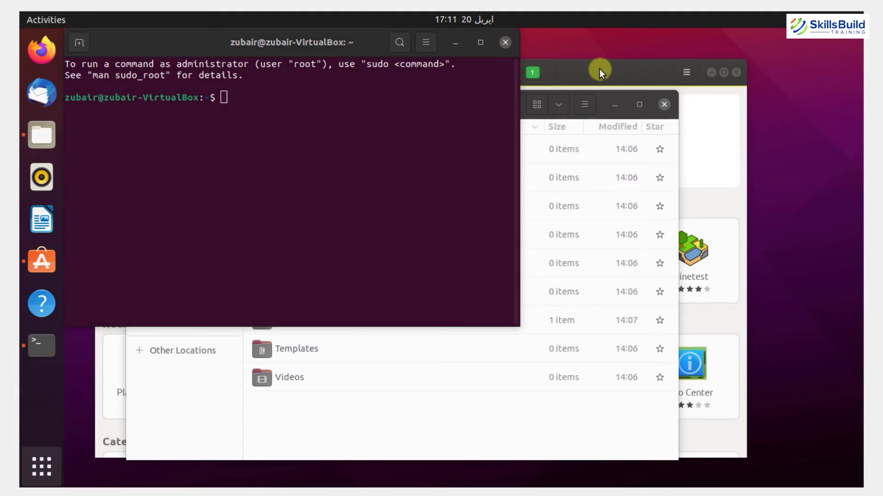
key(alt+Tab)
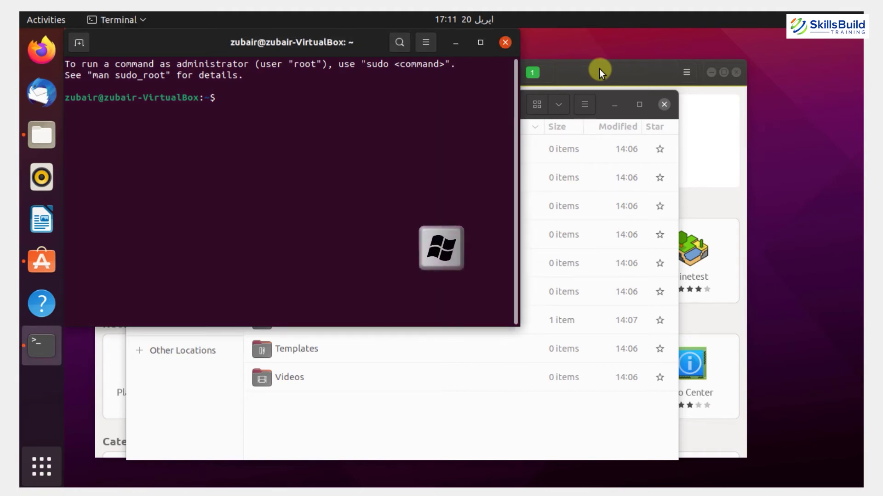
key(super)
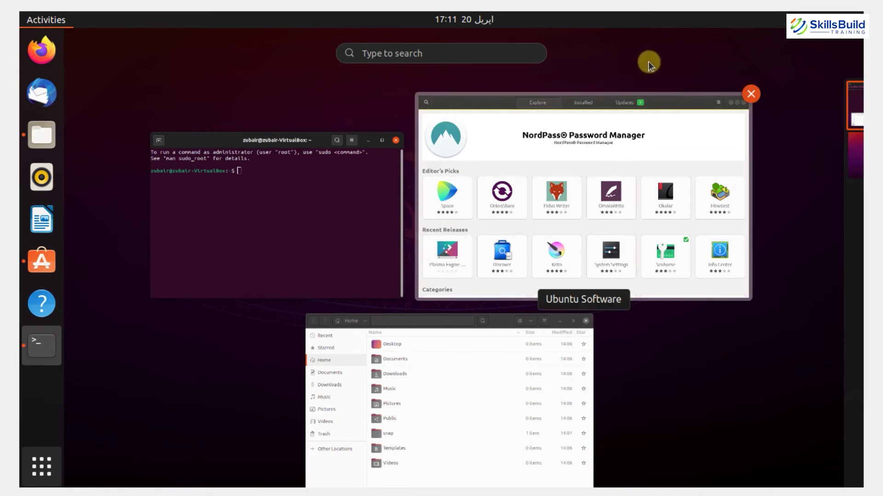
mouse_move(841, 143)
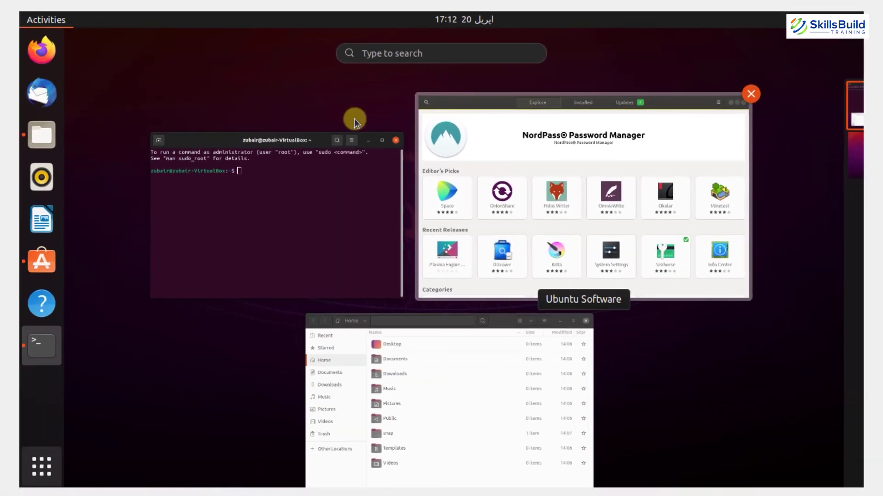
drag(256, 134, 839, 144)
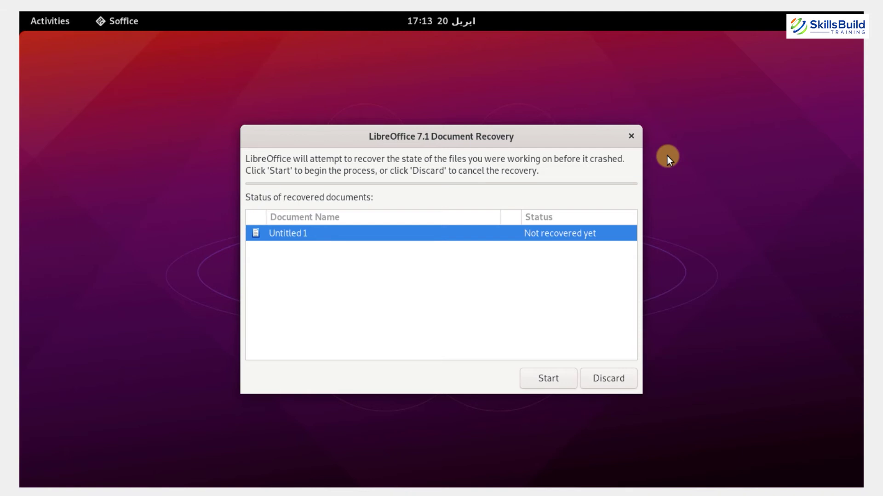
Step: On the GNOME 40 desktop, examine the horizontal workspaces in the activities overview and switch to the third one with the Files window
key(super)
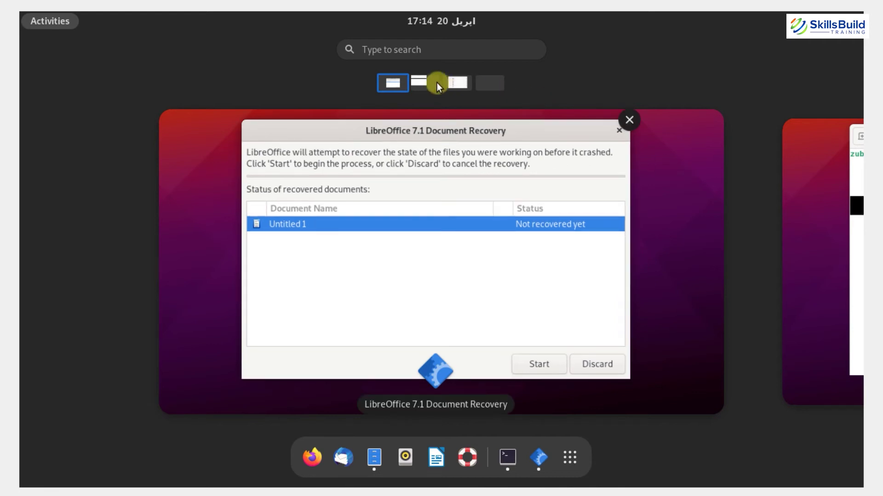
key(super)
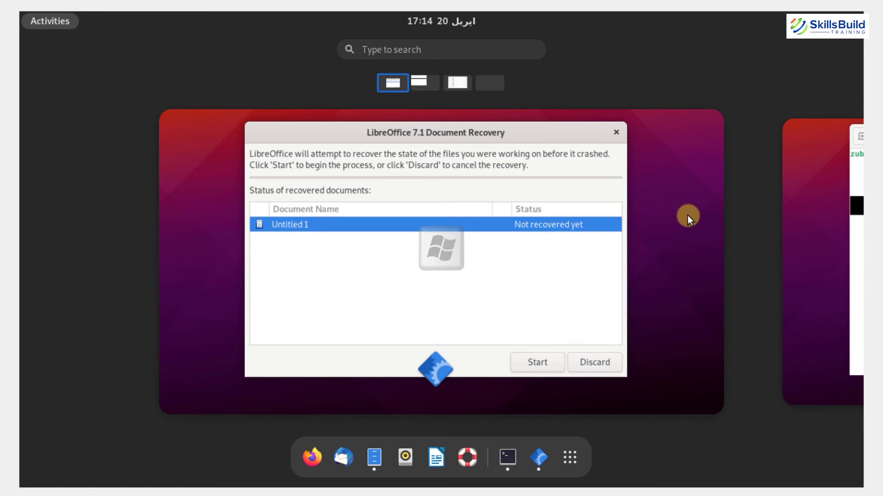
key(ctrl+alt+Right)
key(ctrl+alt+Right)
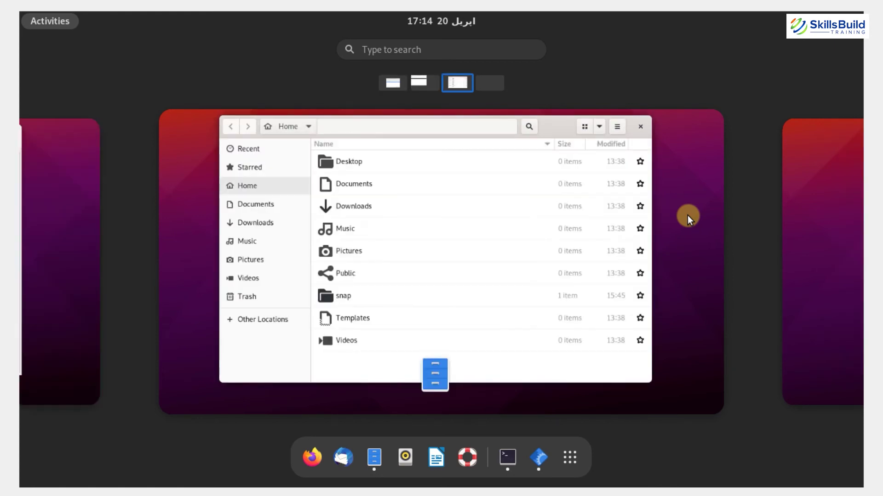
scroll(687, 215, up, 1)
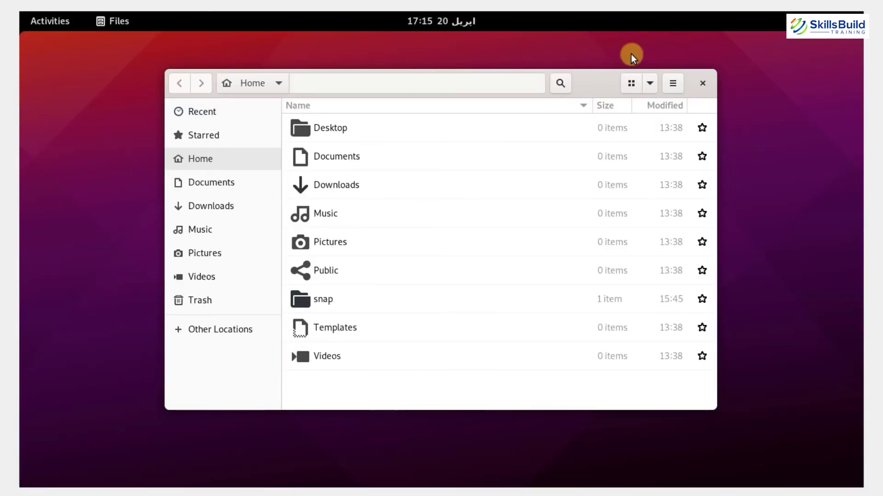
Step: Browse the pages of the GNOME 40 application grid and select the first workspace from the thumbnails above it
key(super)
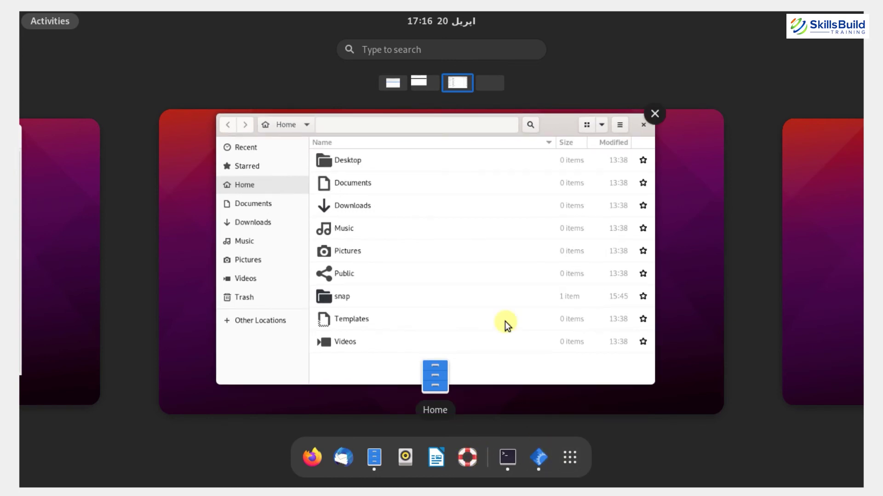
click(568, 459)
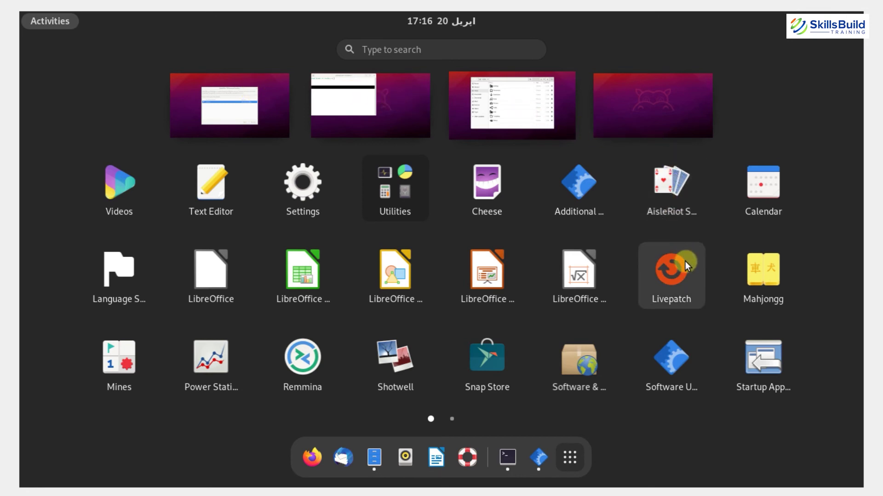
scroll(685, 261, down, 1)
scroll(426, 288, up, 1)
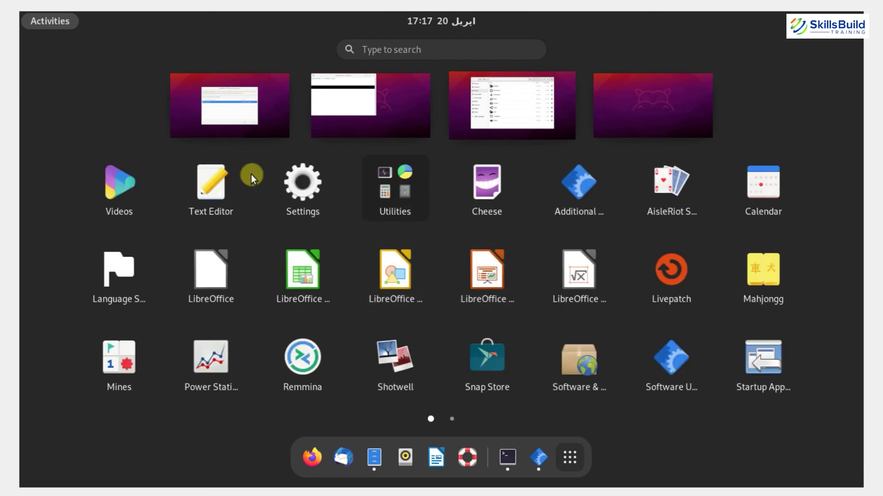
click(243, 105)
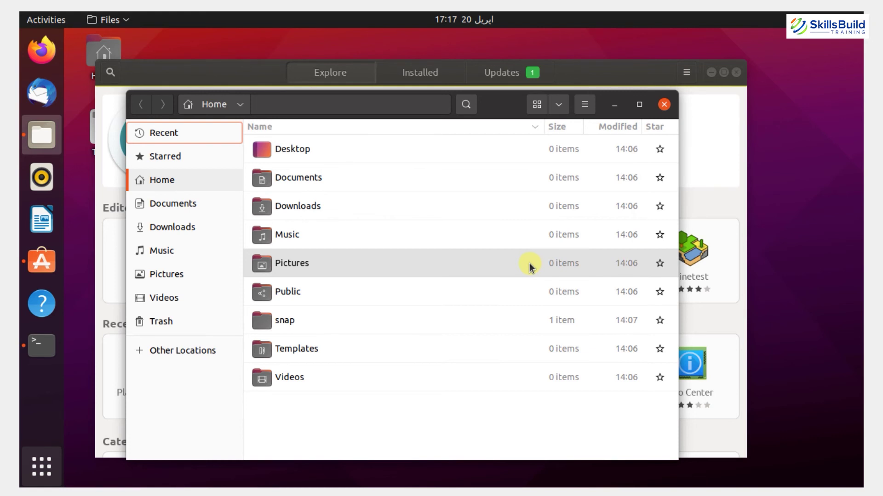
Step: On the older GNOME desktop, examine the activities overview and both vertically arranged pages of the application grid
key(super)
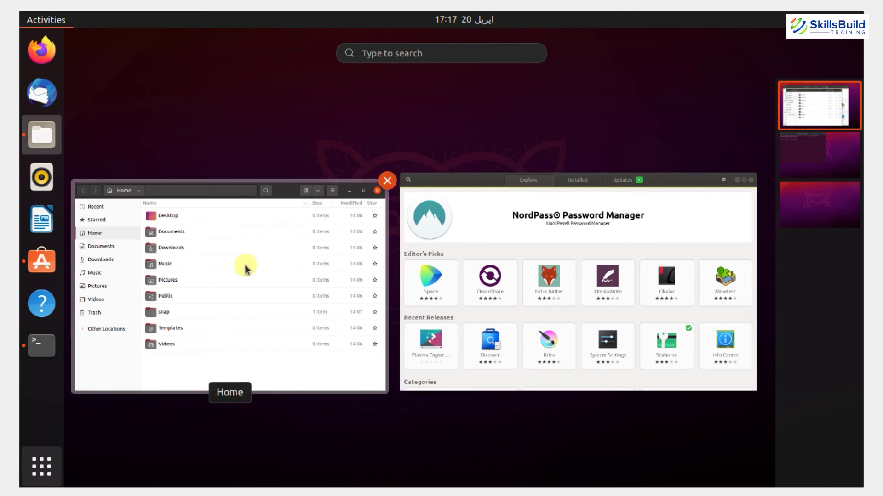
click(45, 471)
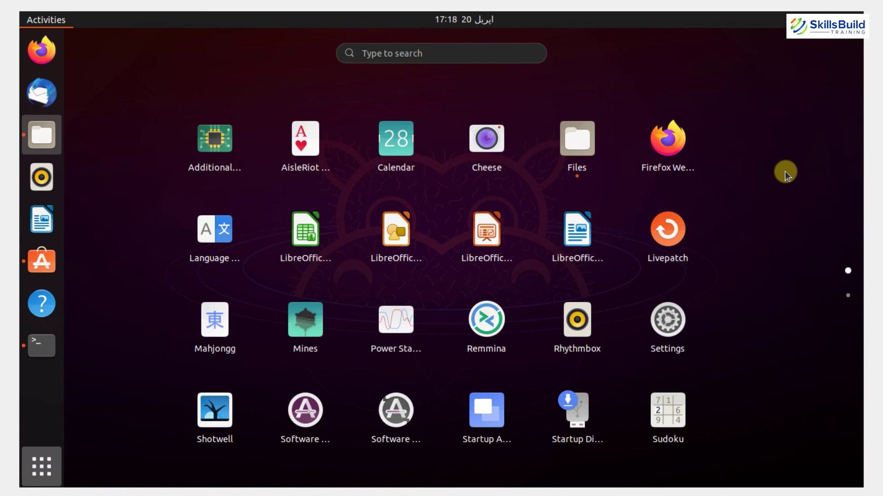
drag(785, 171, 707, 161)
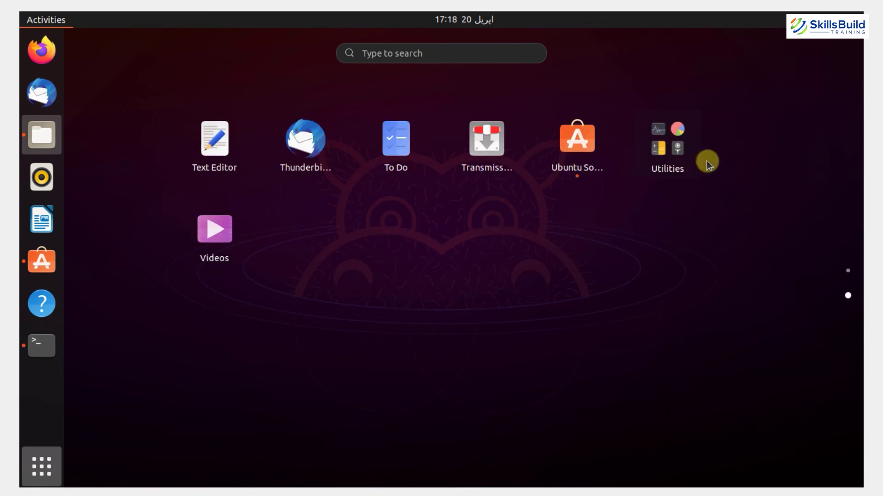
key(super)
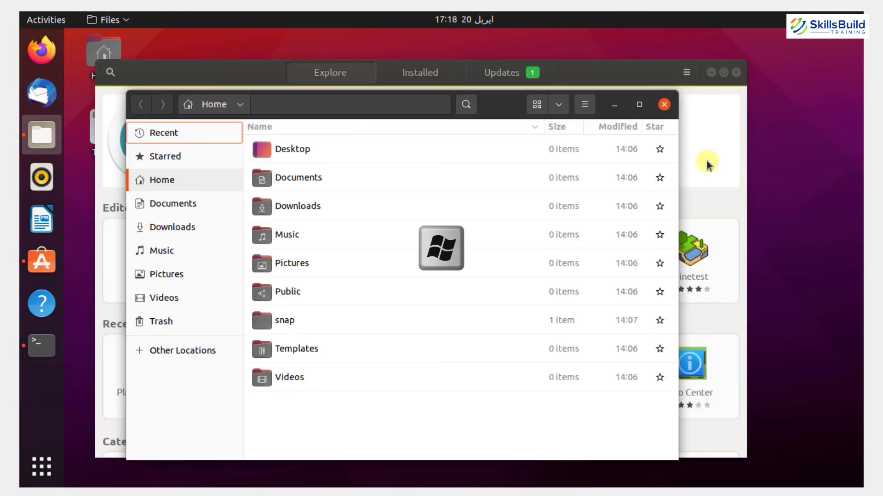
key(super)
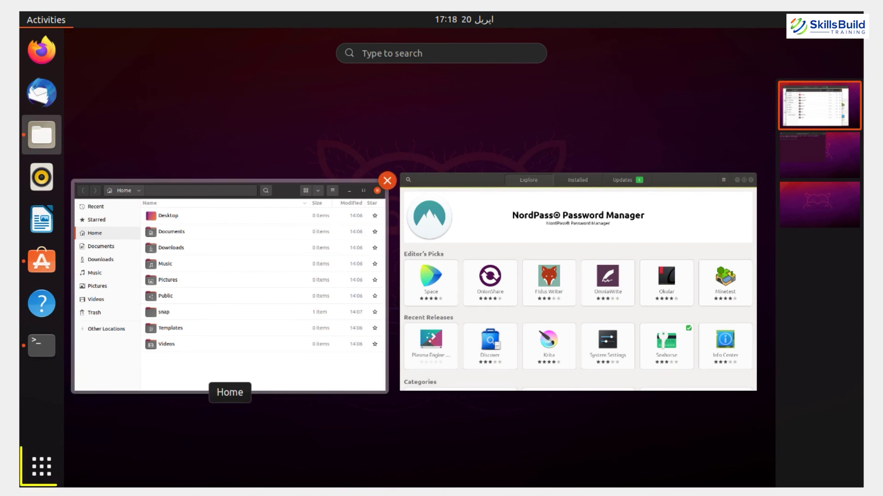
click(37, 467)
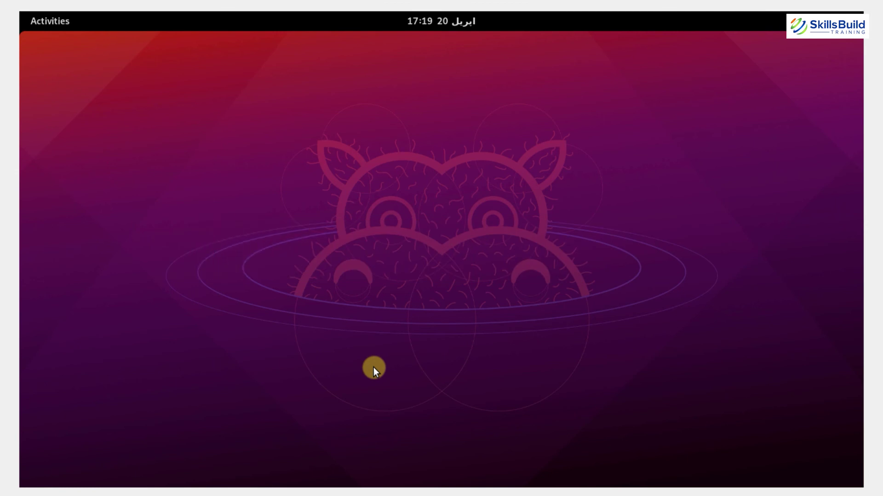
Step: On the GNOME 40 desktop, open the Home folder in Files and show the window options for its title bar
key(super)
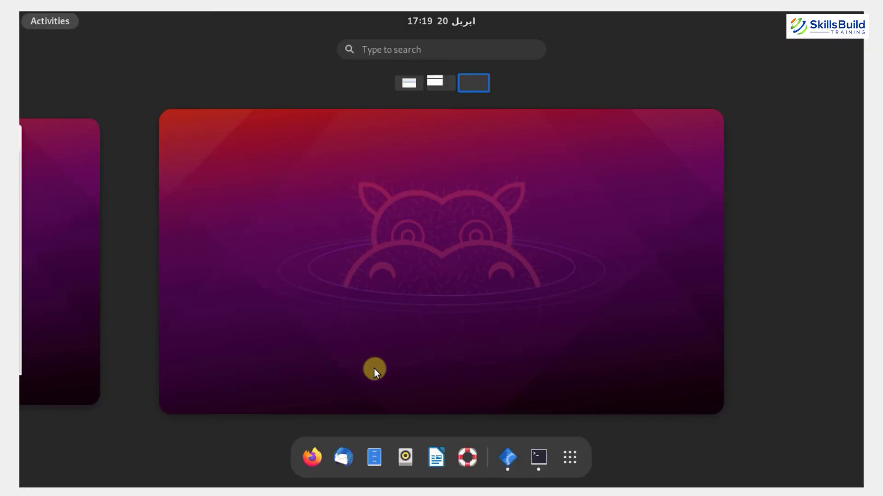
click(373, 462)
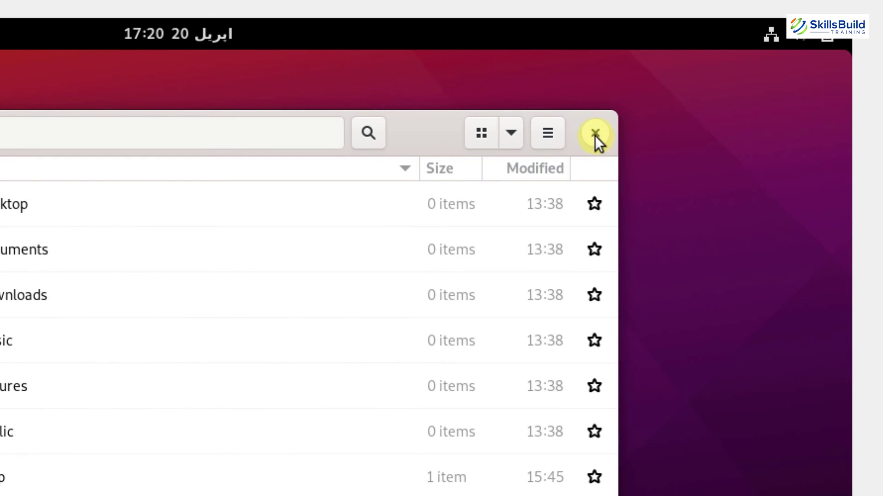
right_click(412, 132)
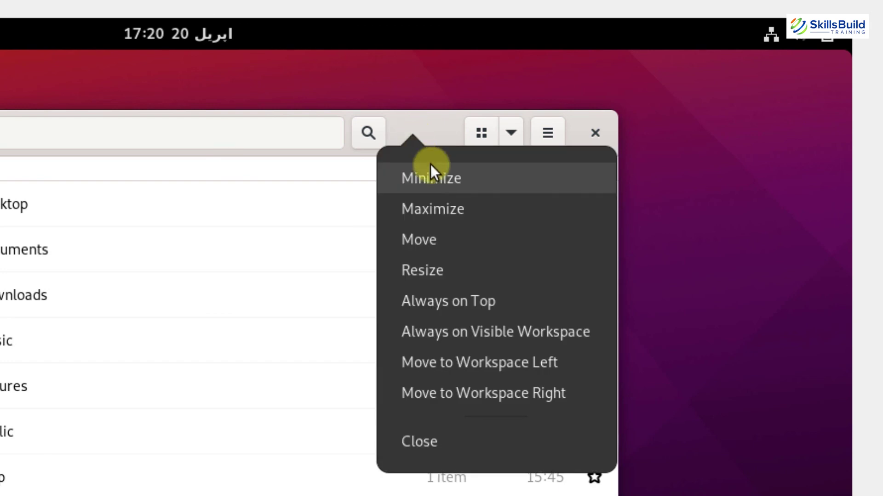